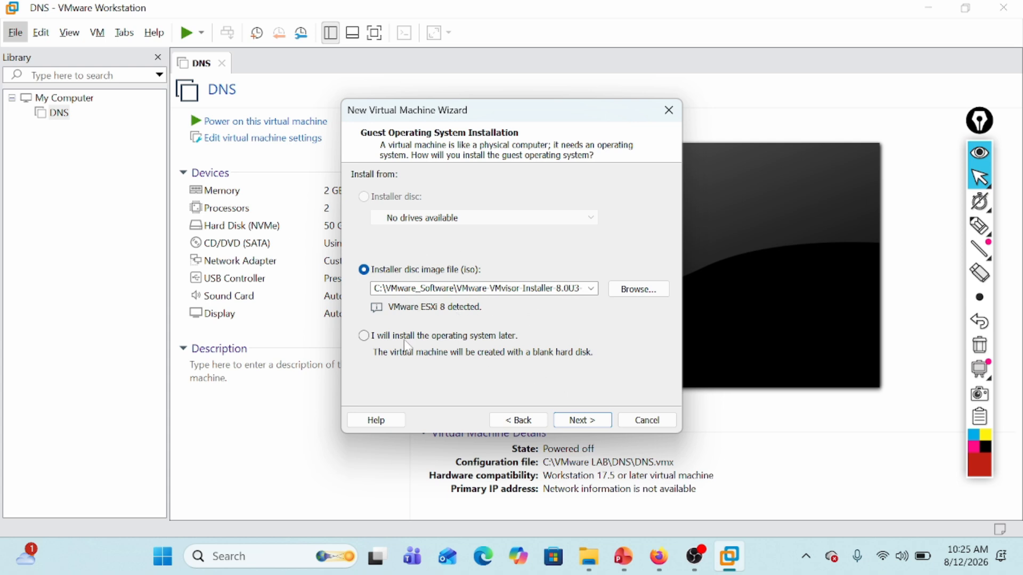
- Proceed with the detected ESXi 8 installer image and name the virtual machine ESXi-1
{"action": "left_click", "coordinate": [581, 421]}
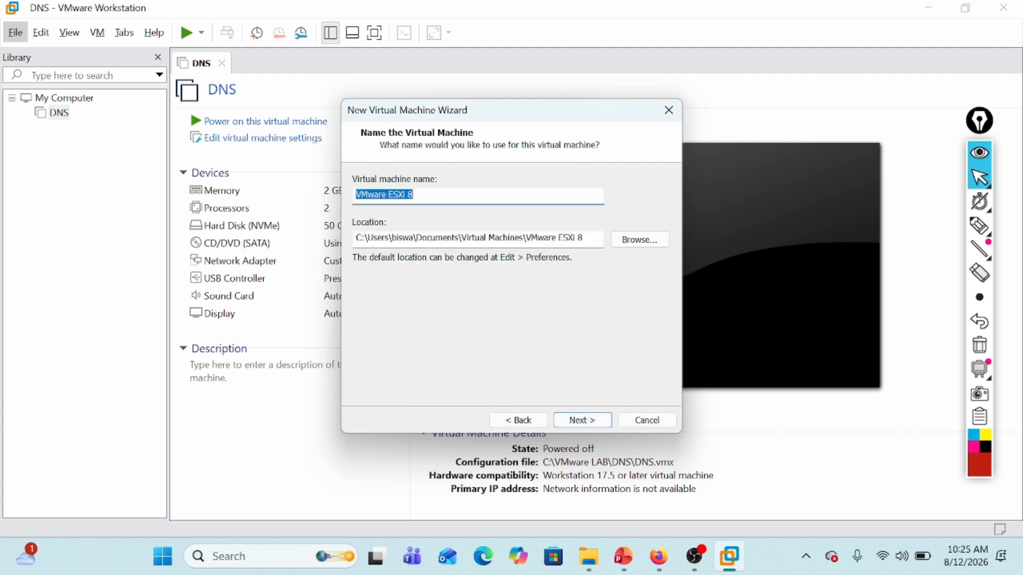
{"action": "type", "text": "ESXI-"}
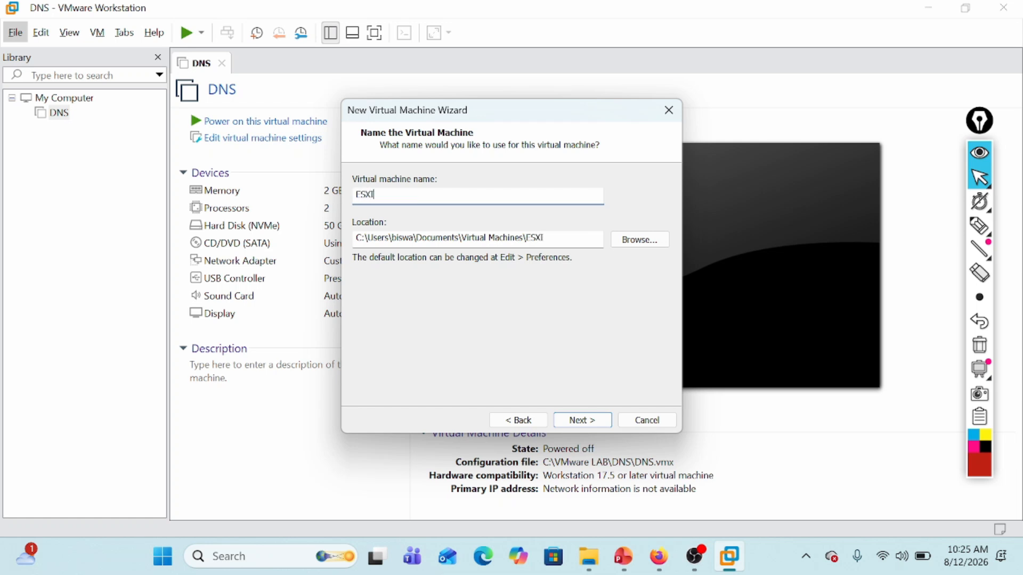
{"action": "type", "text": "1"}
{"action": "key", "text": "BackSpace"}
{"action": "key", "text": "BackSpace"}
{"action": "key", "text": "BackSpace"}
{"action": "key", "text": "BackSpace"}
{"action": "type", "text": "Xi-1"}
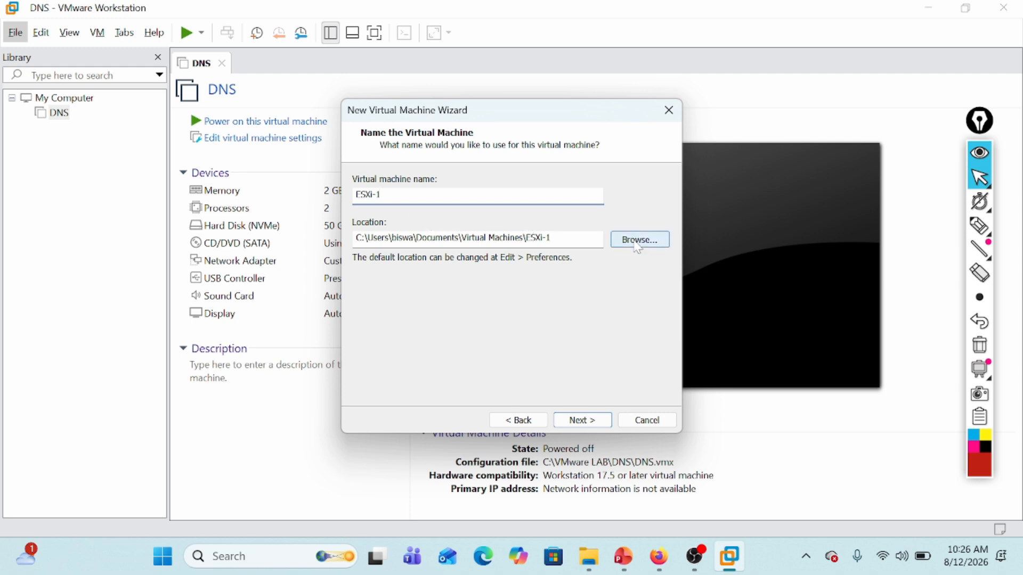
- Set the virtual machine's location to the existing folder C:\VMware LAB\ESXi-1 and continue to the disk capacity settings
{"action": "left_click", "coordinate": [637, 244]}
{"action": "left_click_drag", "start_coordinate": [619, 246], "coordinate": [618, 286]}
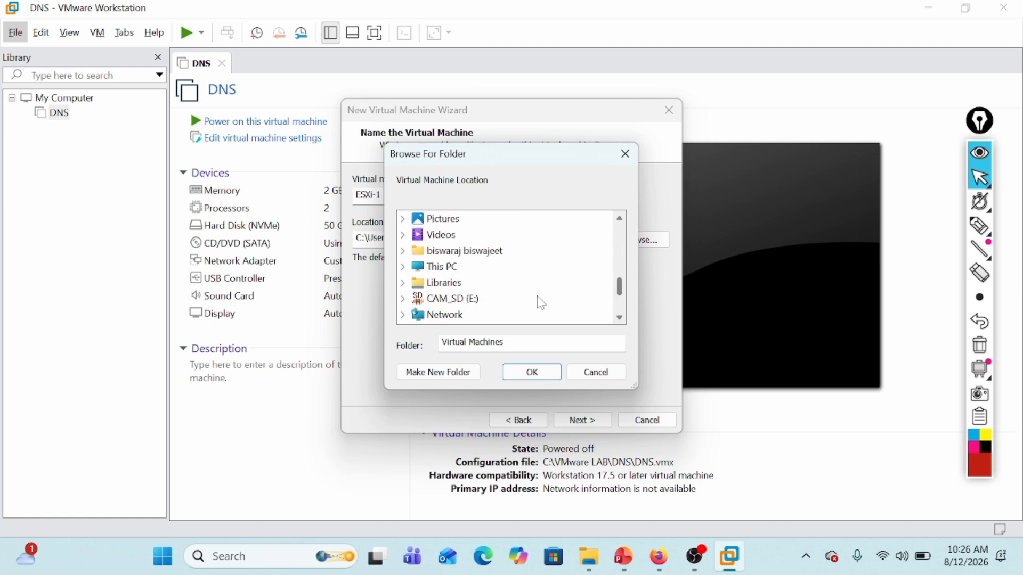
{"action": "left_click", "coordinate": [402, 267]}
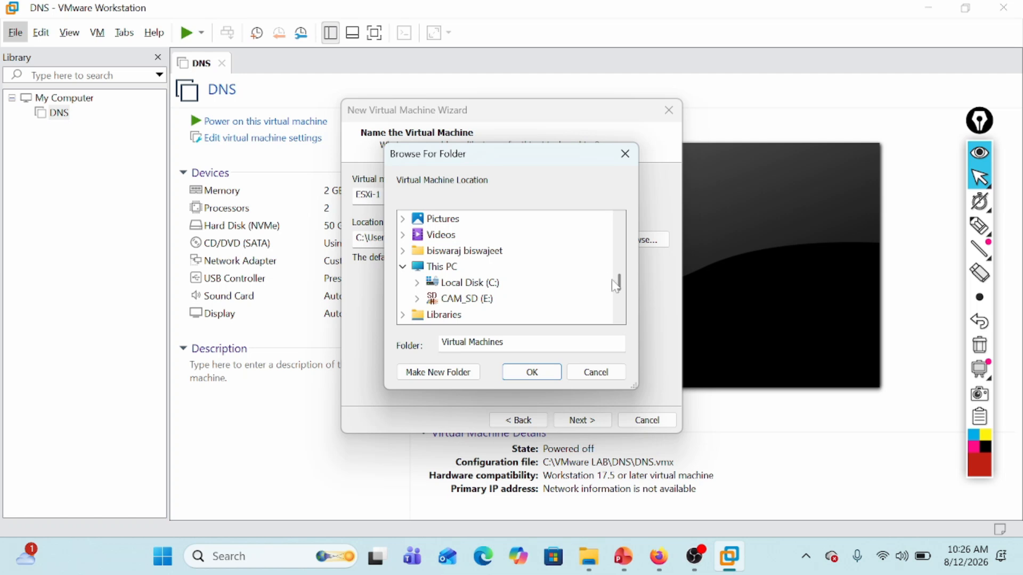
{"action": "left_click_drag", "start_coordinate": [620, 287], "coordinate": [623, 299]}
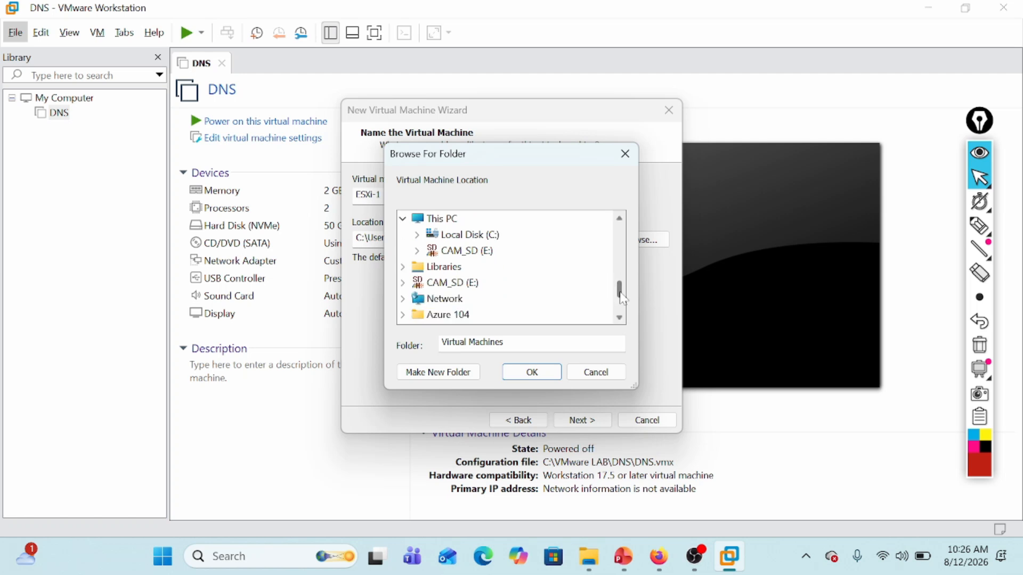
{"action": "left_click", "coordinate": [417, 234]}
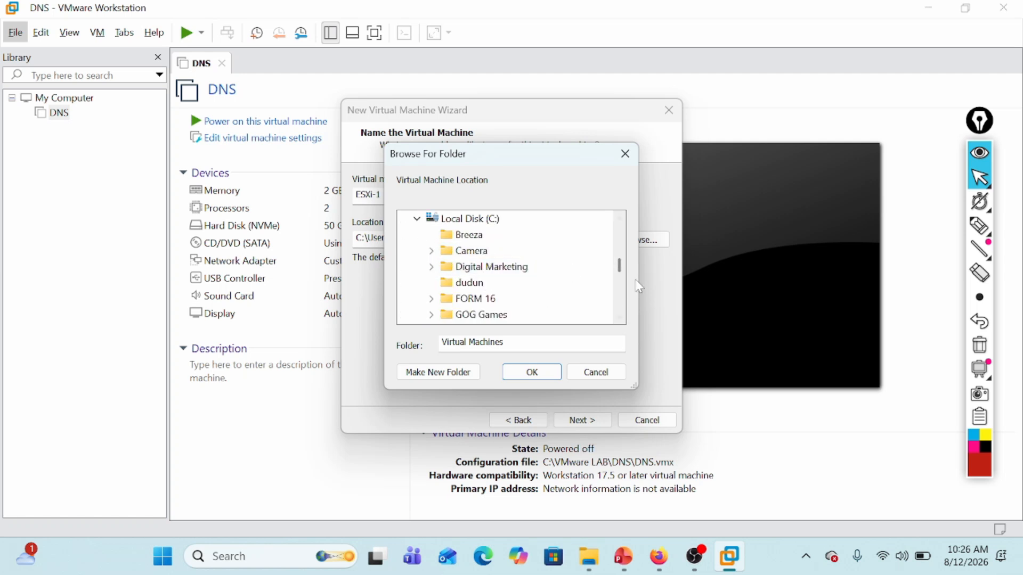
{"action": "left_click_drag", "start_coordinate": [620, 275], "coordinate": [622, 296]}
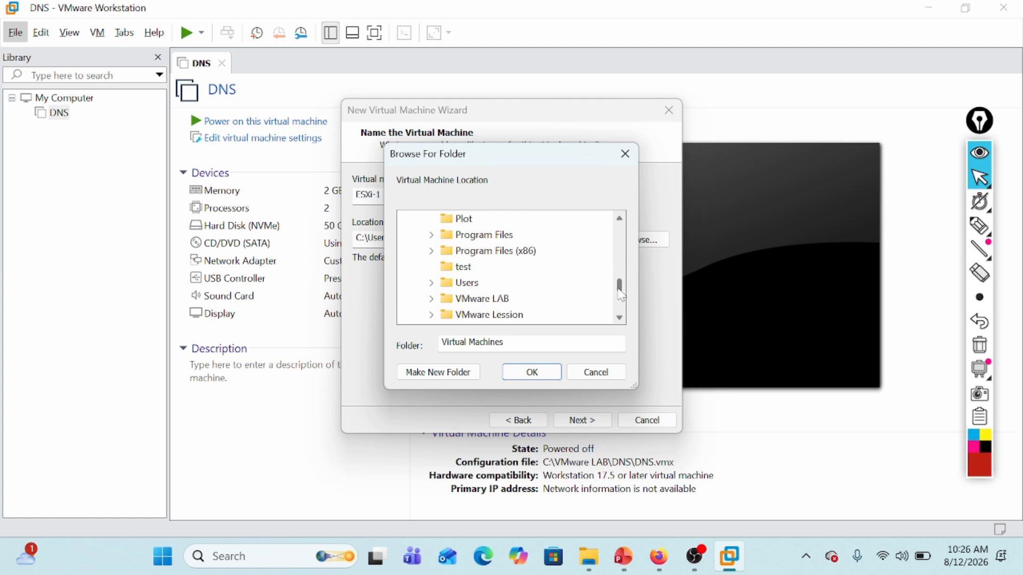
{"action": "left_click", "coordinate": [431, 299]}
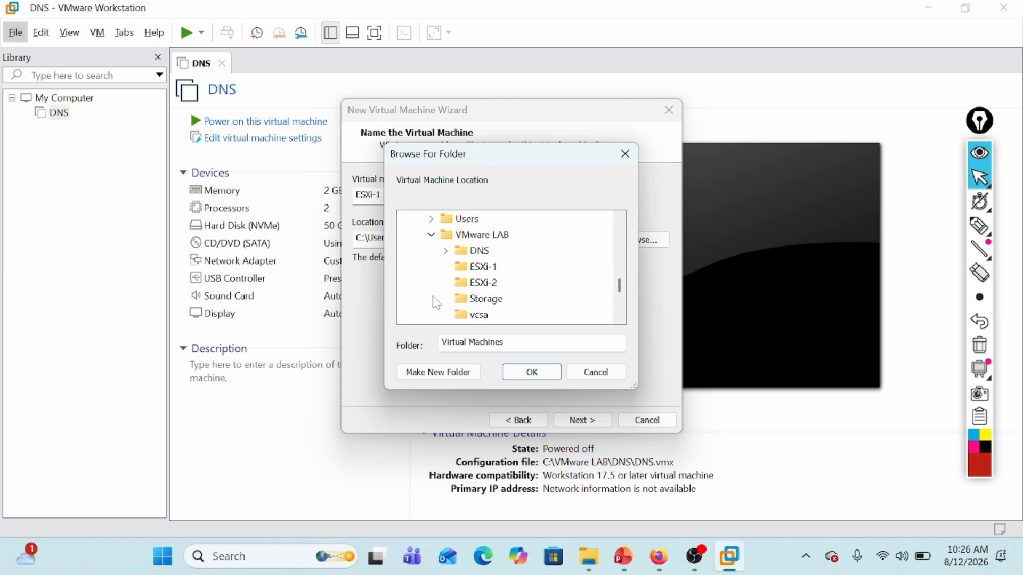
{"action": "left_click", "coordinate": [496, 267]}
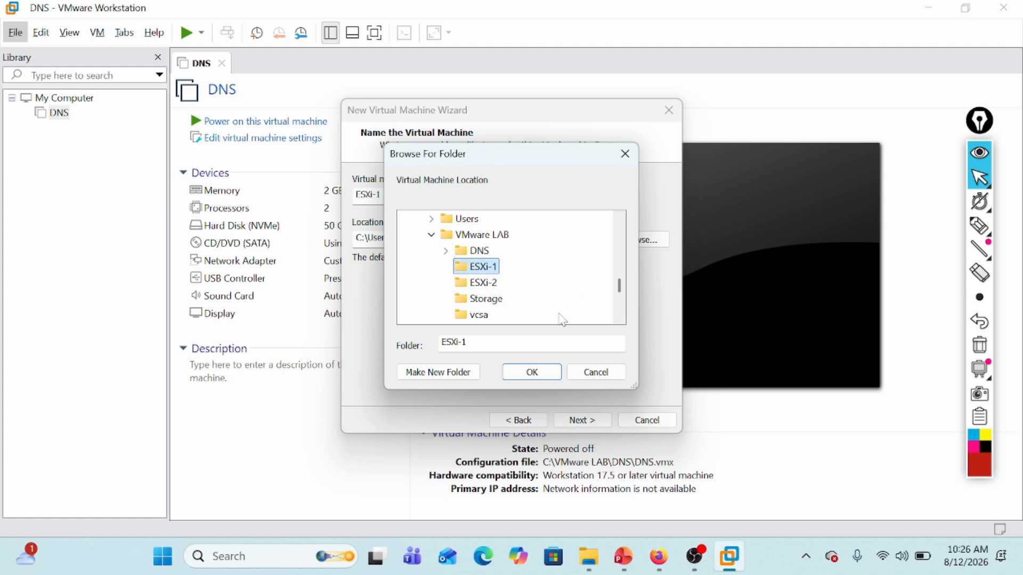
{"action": "left_click", "coordinate": [535, 375]}
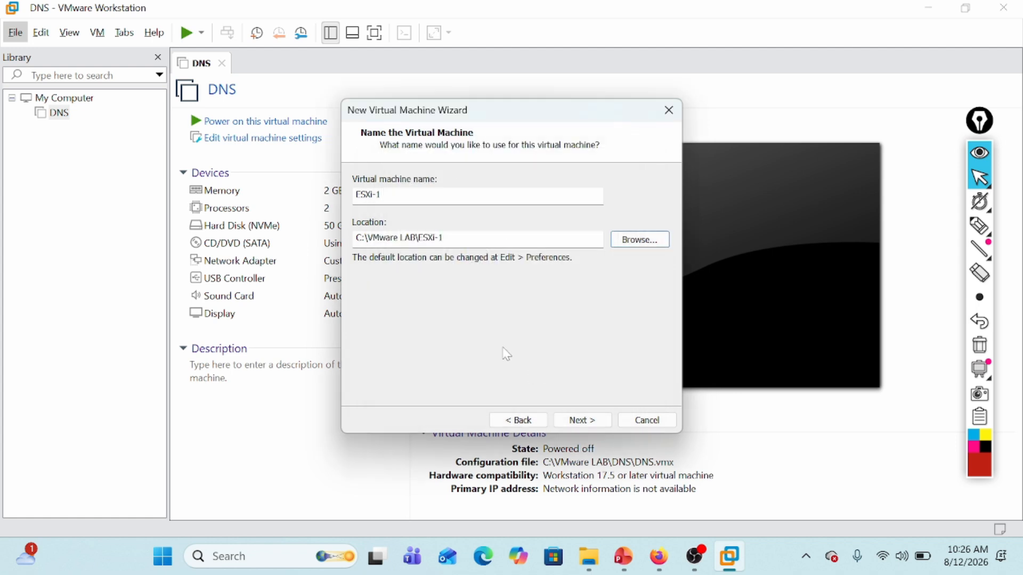
{"action": "left_click", "coordinate": [583, 425]}
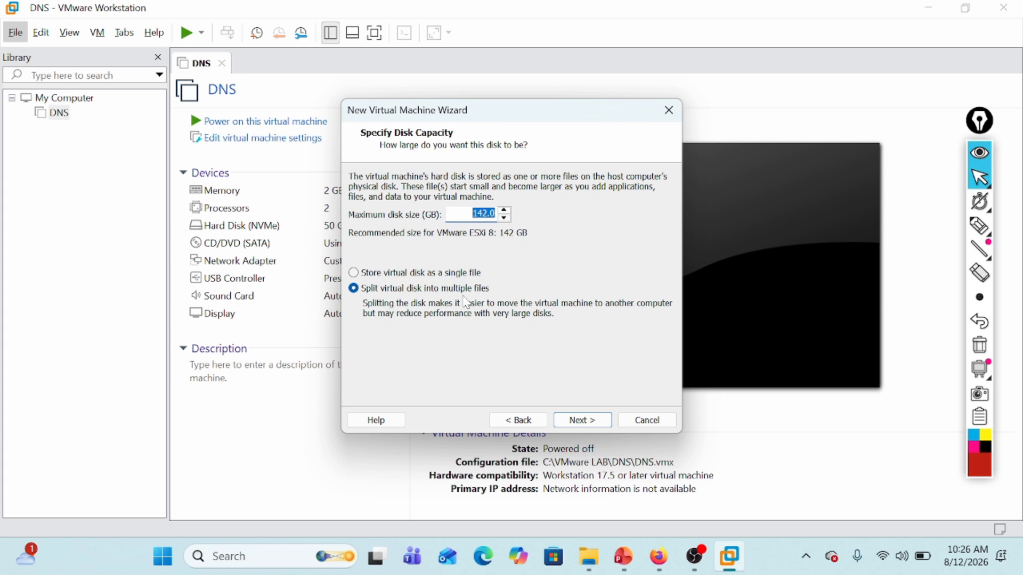
- Set the maximum disk size to 20 GB and store the virtual disk as a single file
{"action": "type", "text": "20"}
{"action": "left_click", "coordinate": [358, 275]}
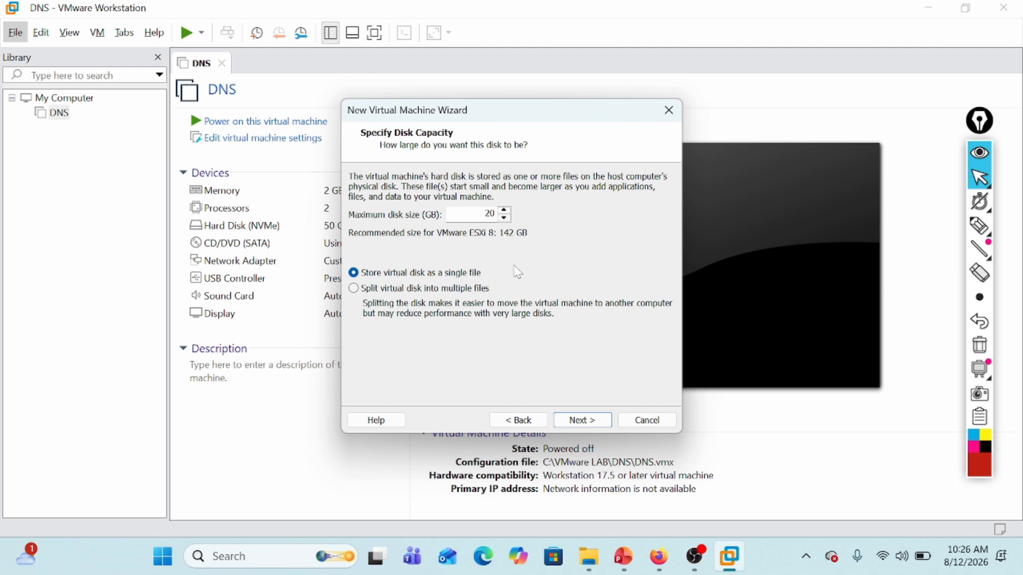
{"action": "left_click", "coordinate": [581, 419]}
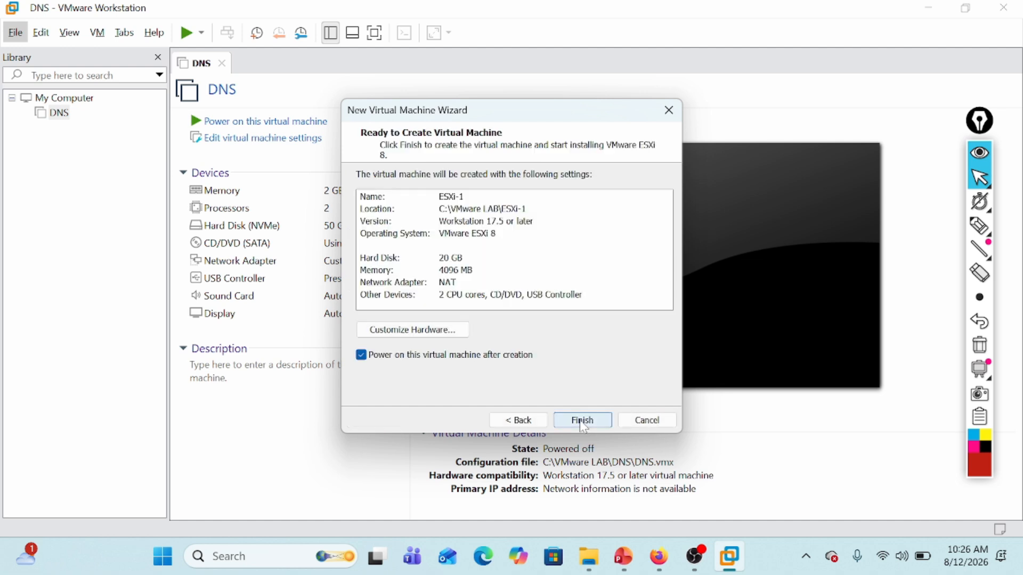
- Customize the hardware to 8192 MB memory and 1 processor with 2 cores, and finish creating the virtual machine with power-on enabled
{"action": "left_click", "coordinate": [424, 341]}
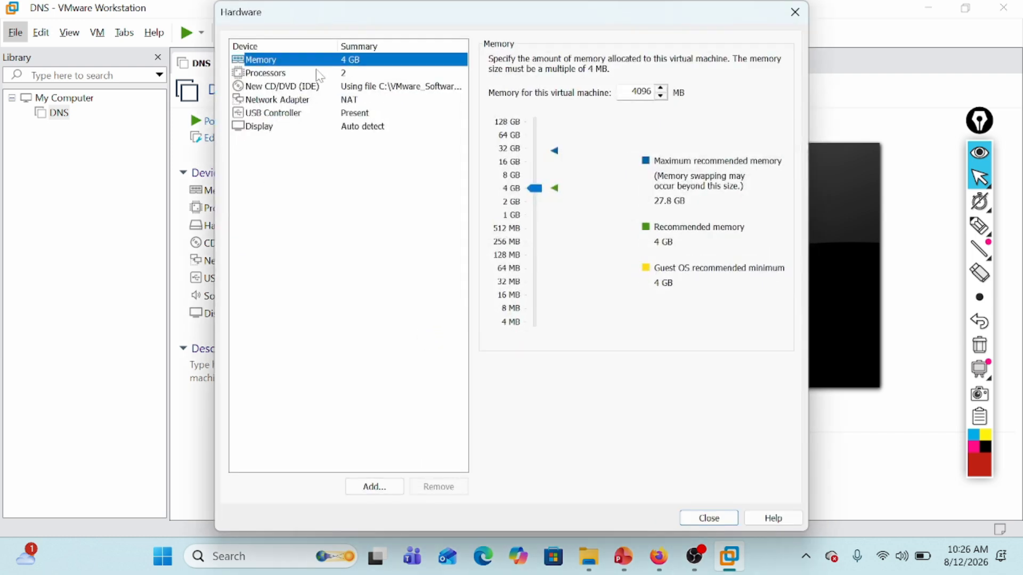
{"action": "left_click_drag", "start_coordinate": [539, 194], "coordinate": [540, 182]}
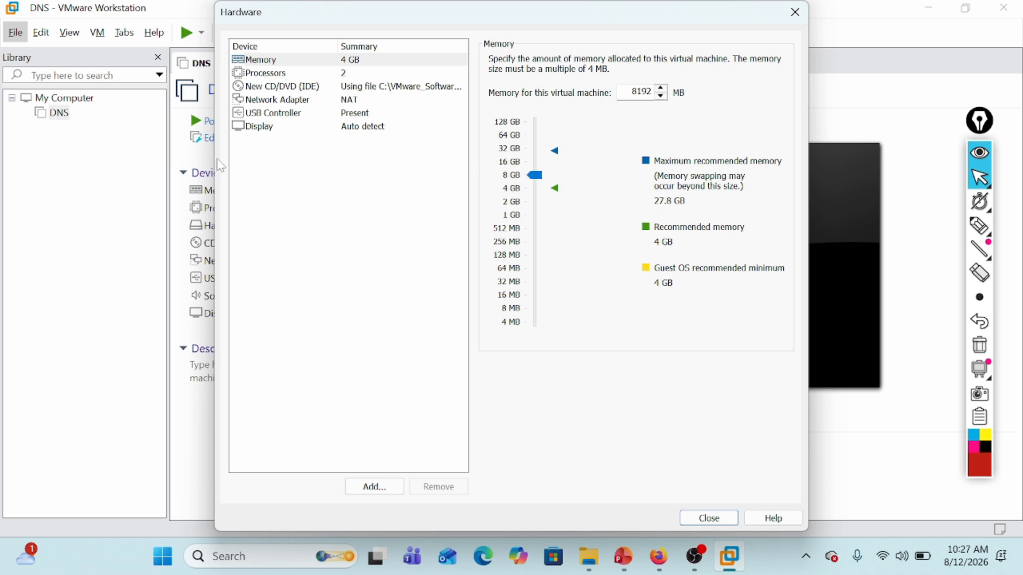
{"action": "left_click", "coordinate": [266, 75]}
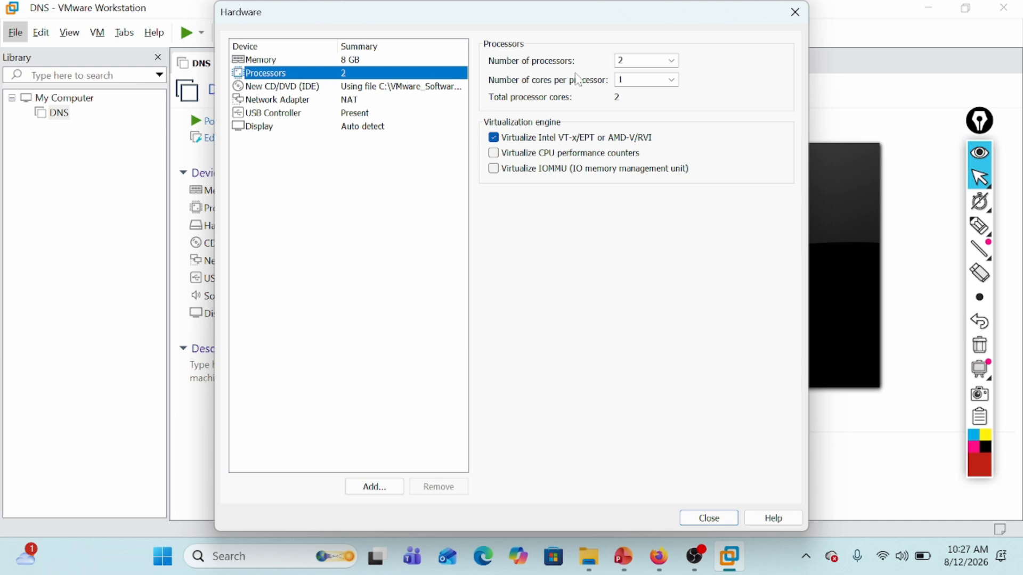
{"action": "left_click", "coordinate": [671, 61]}
{"action": "left_click", "coordinate": [649, 72]}
{"action": "left_click", "coordinate": [672, 79]}
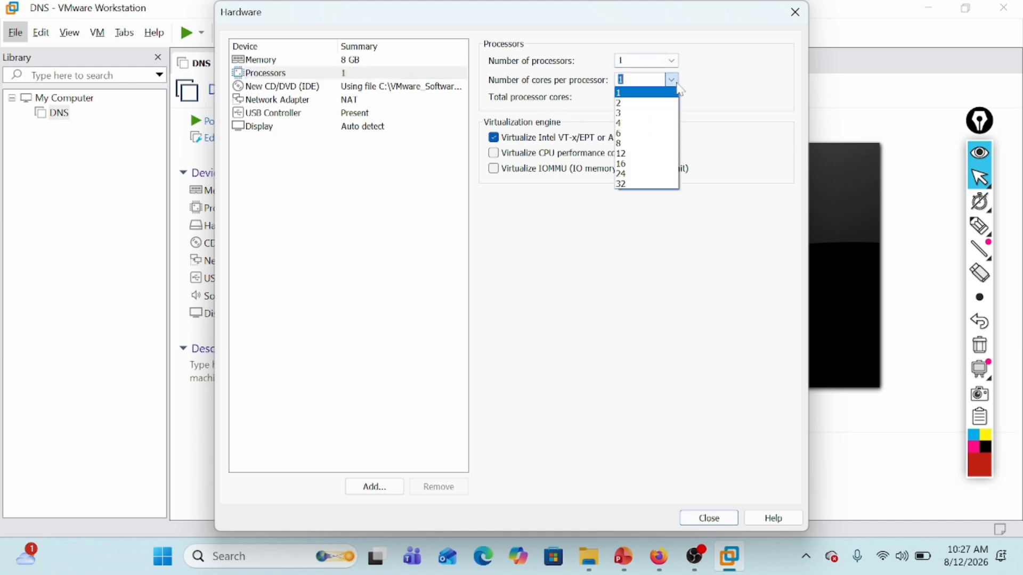
{"action": "left_click", "coordinate": [659, 103]}
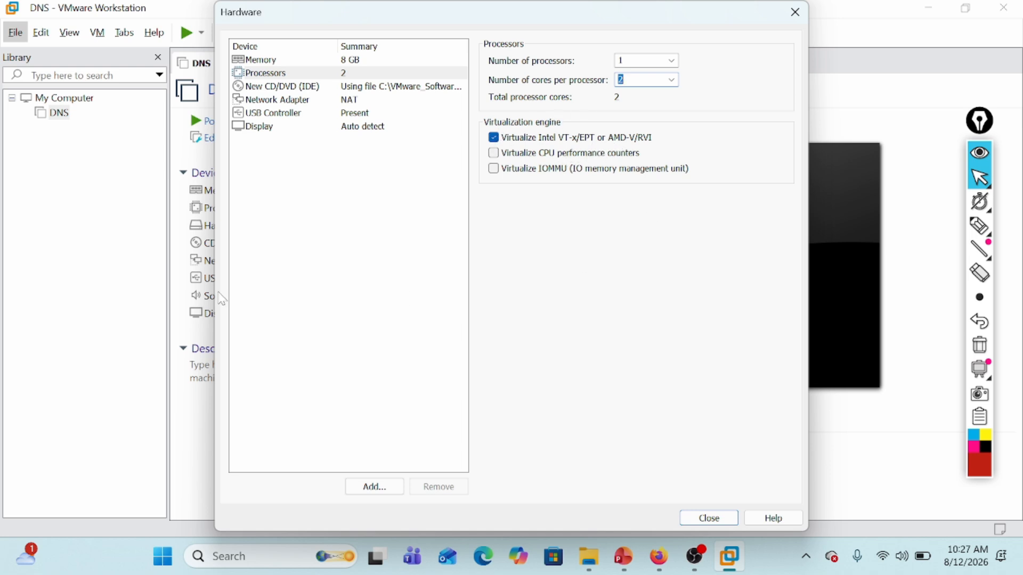
{"action": "left_click", "coordinate": [707, 523]}
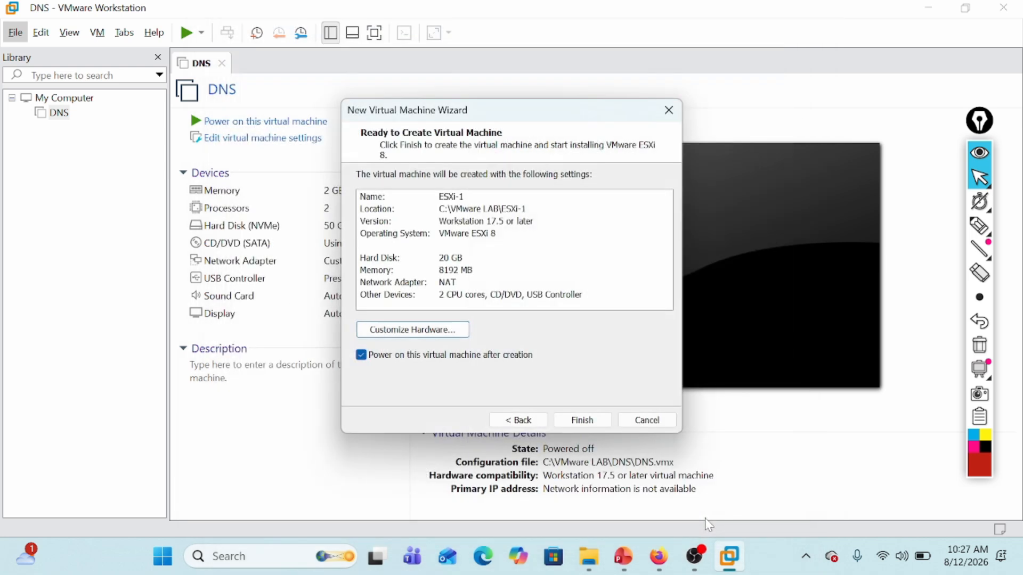
{"action": "left_click", "coordinate": [581, 421]}
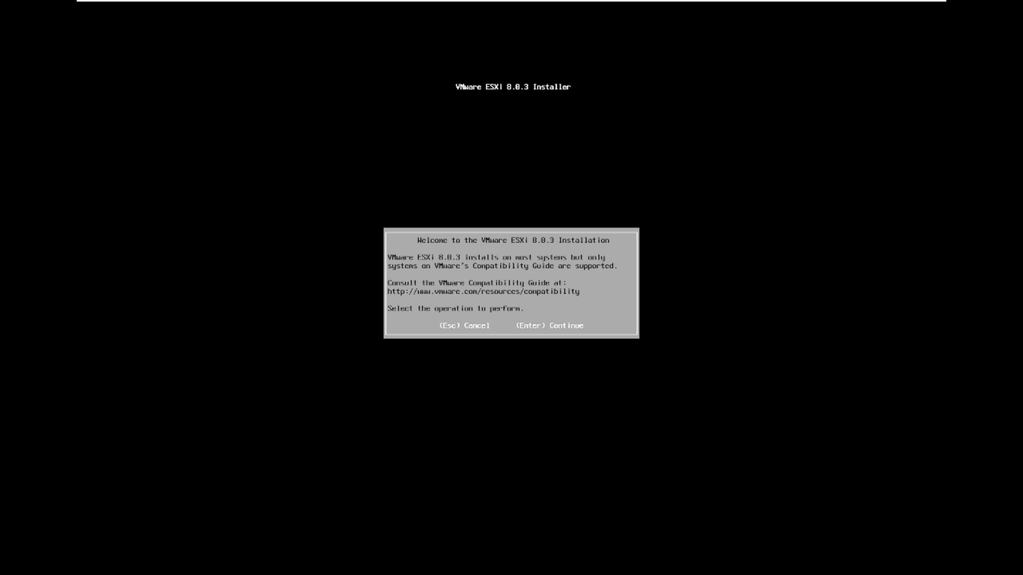
- Accept the ESXi 8.0.3 license agreement and select the local VMware virtual disk and the US Default keyboard layout
{"action": "key", "text": "Return"}
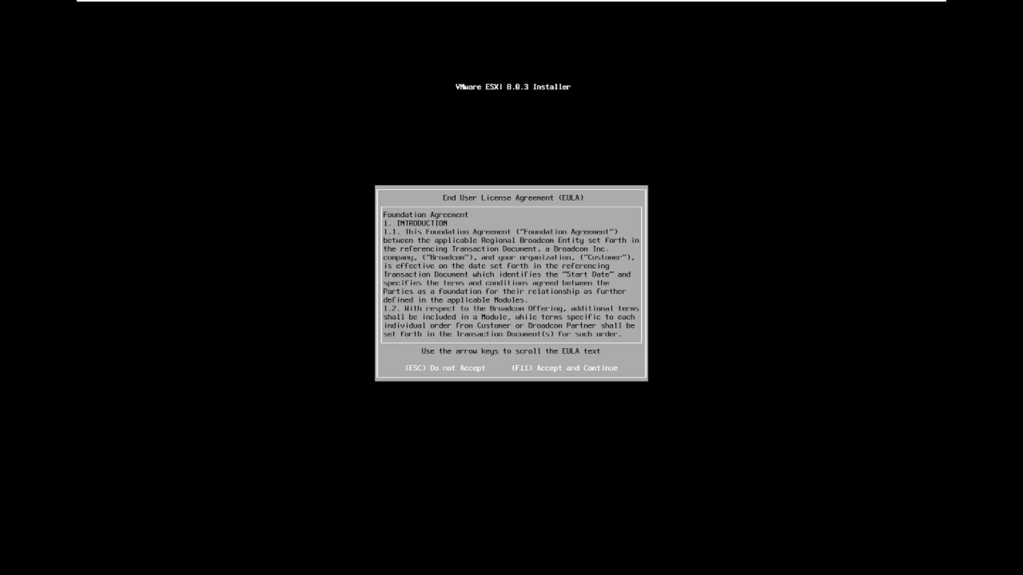
{"action": "key", "text": "F11"}
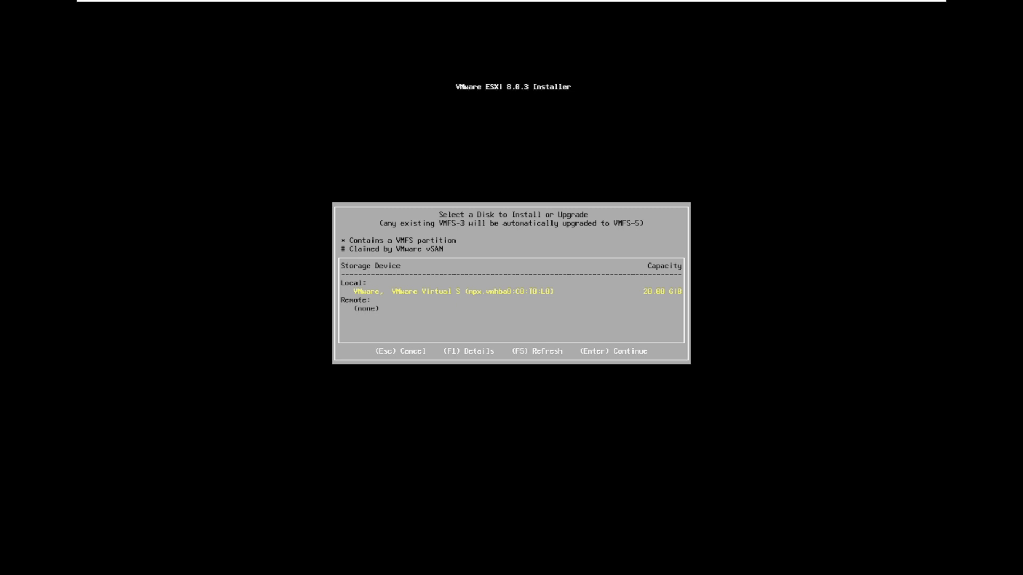
{"action": "key", "text": "Return"}
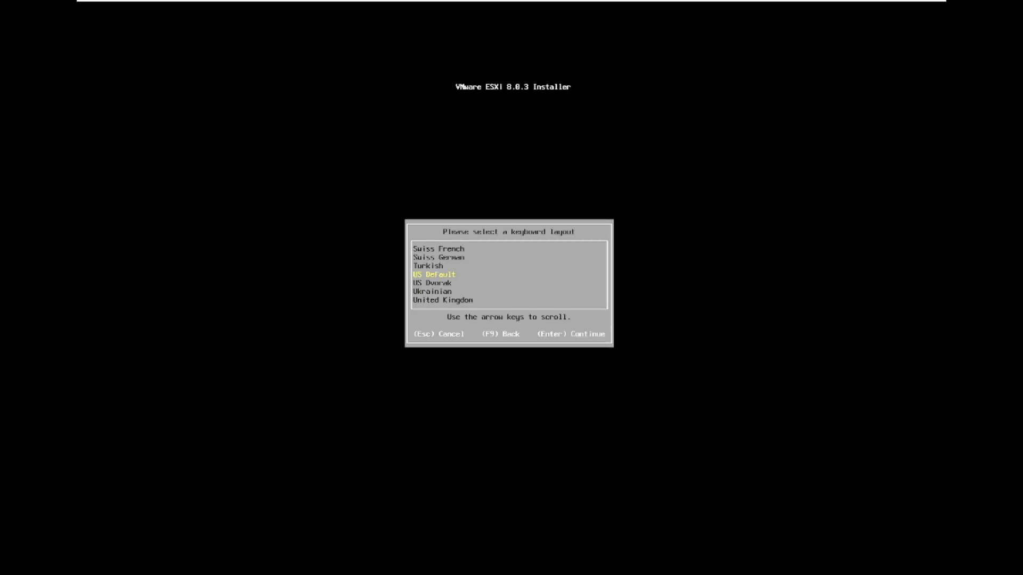
{"action": "key", "text": "Return"}
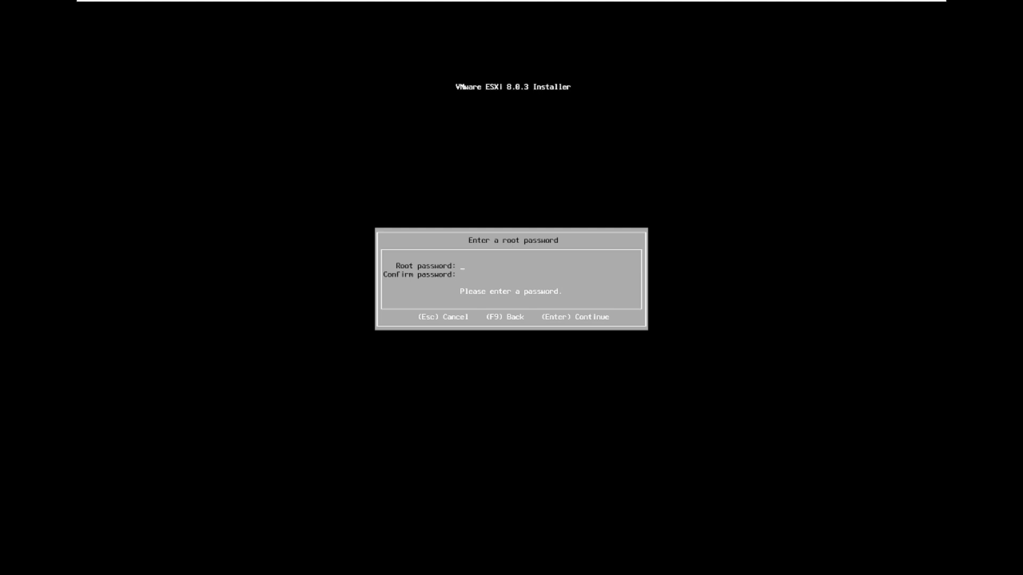
- Enter and confirm the root password, then install ESXi 8.0.3 on the selected disk and reboot the server
{"action": "key", "text": "Return"}
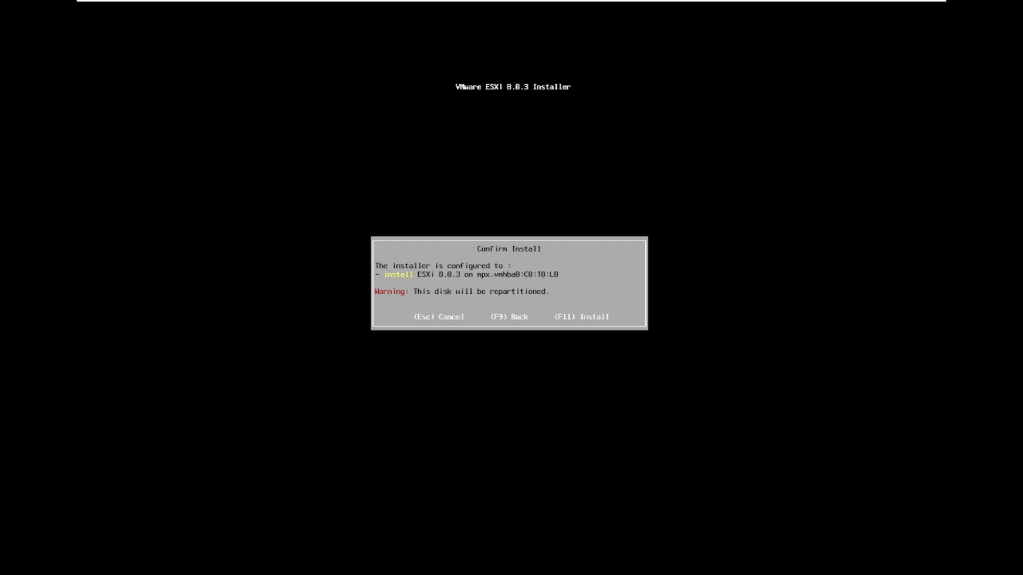
{"action": "key", "text": "F11"}
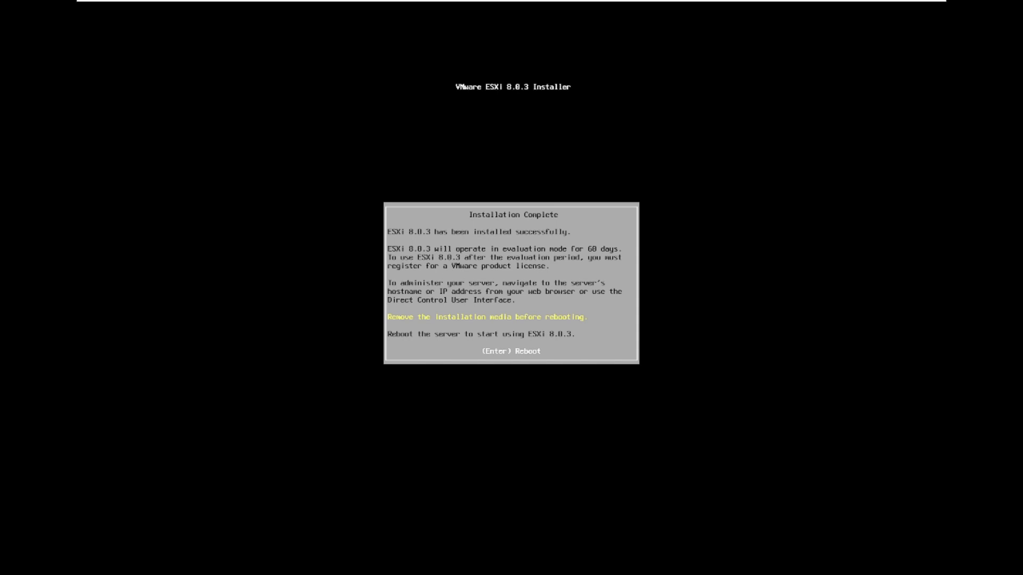
{"action": "key", "text": "Return"}
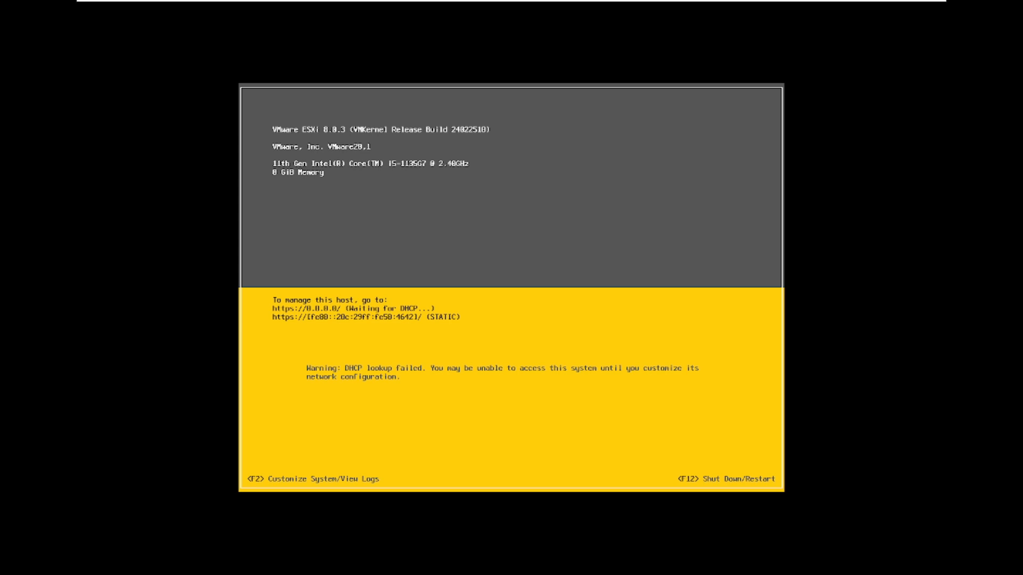
- Log in to the host's system customization as root with the account password and open the management network configuration
{"action": "key", "text": "F2"}
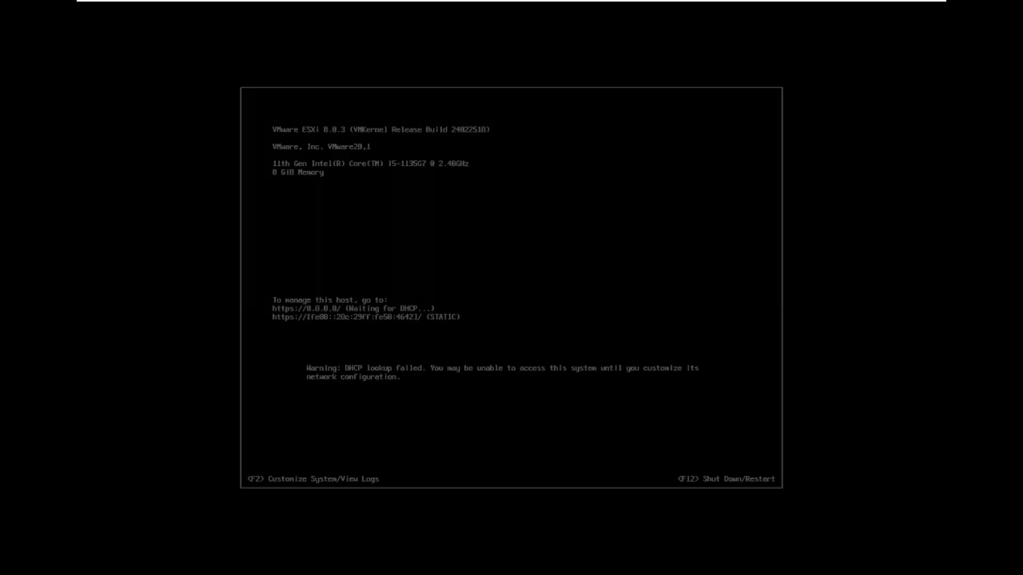
{"action": "key", "text": "F2"}
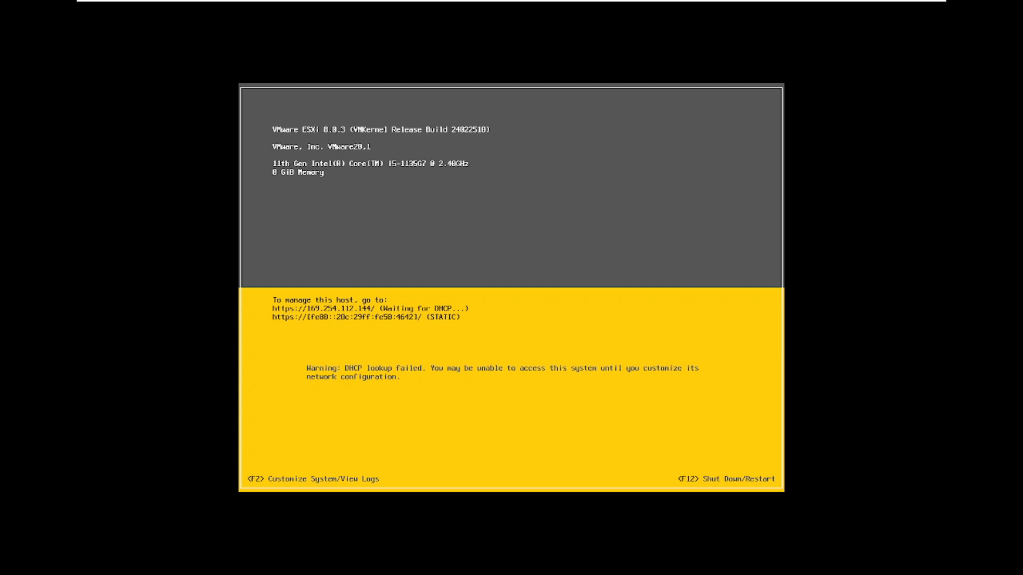
{"action": "key", "text": "F2"}
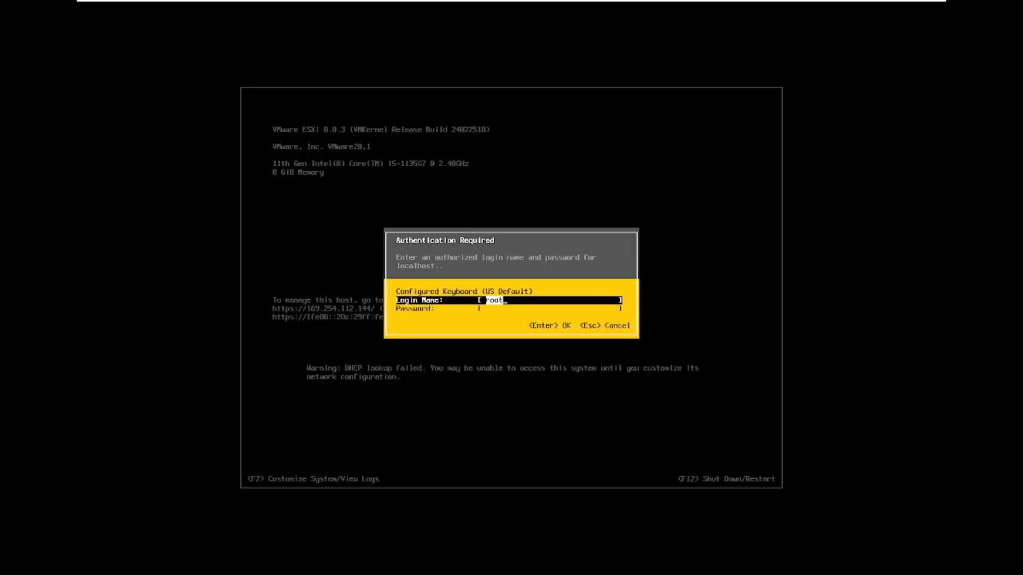
{"action": "key", "text": "Tab"}
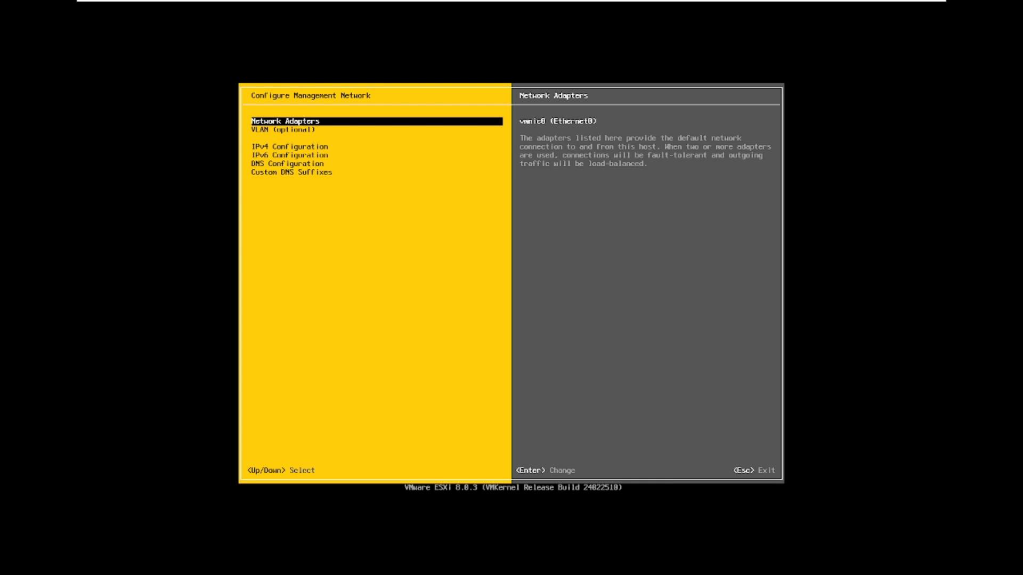
- Set a static IPv4 address of 192.168.1.25 with default gateway 192.168.1.2 for the management network and apply the changes
{"action": "type", "text": ".1."}
{"action": "type", "text": "2"}
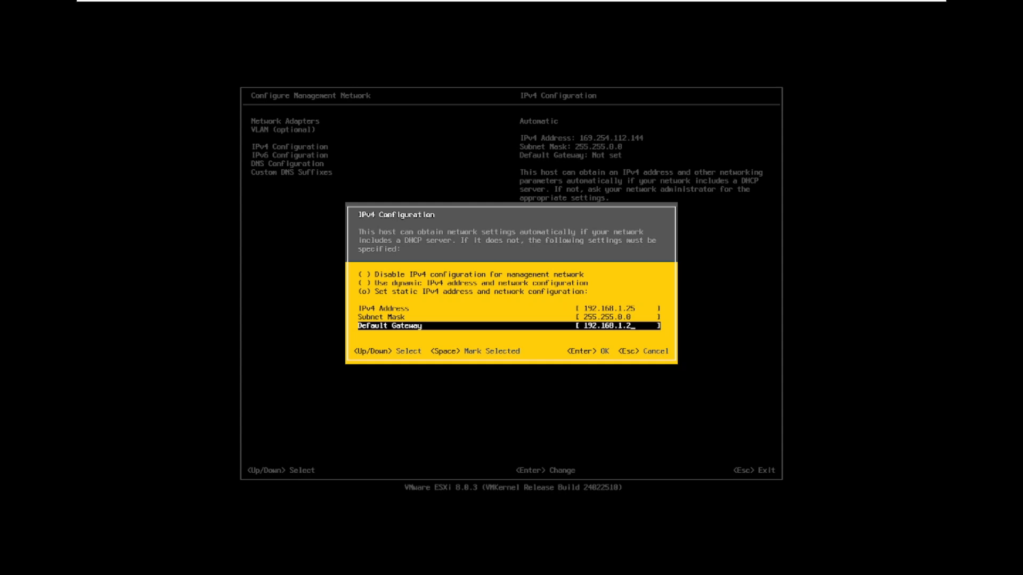
{"action": "key", "text": "Return"}
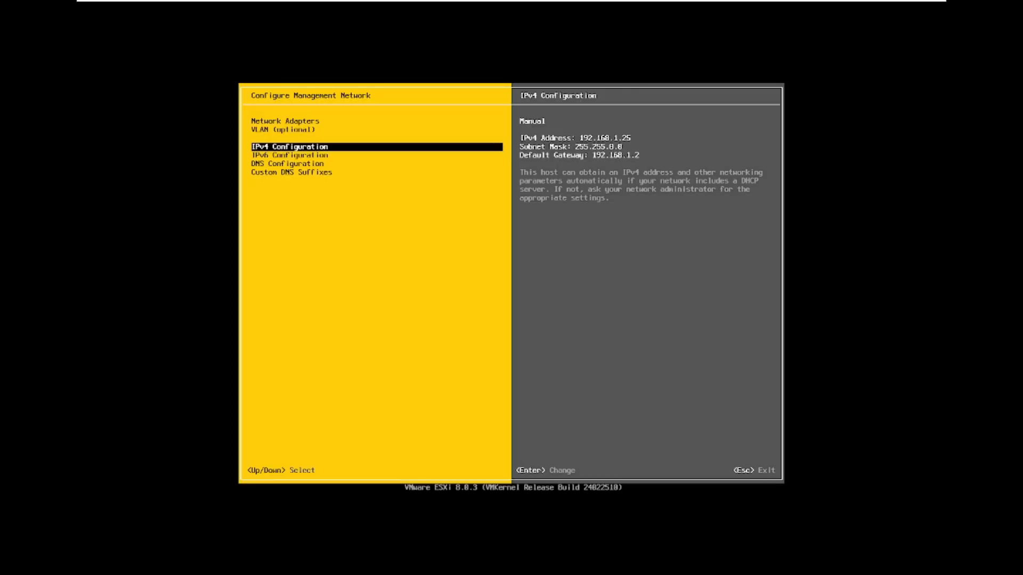
{"action": "key", "text": "Escape"}
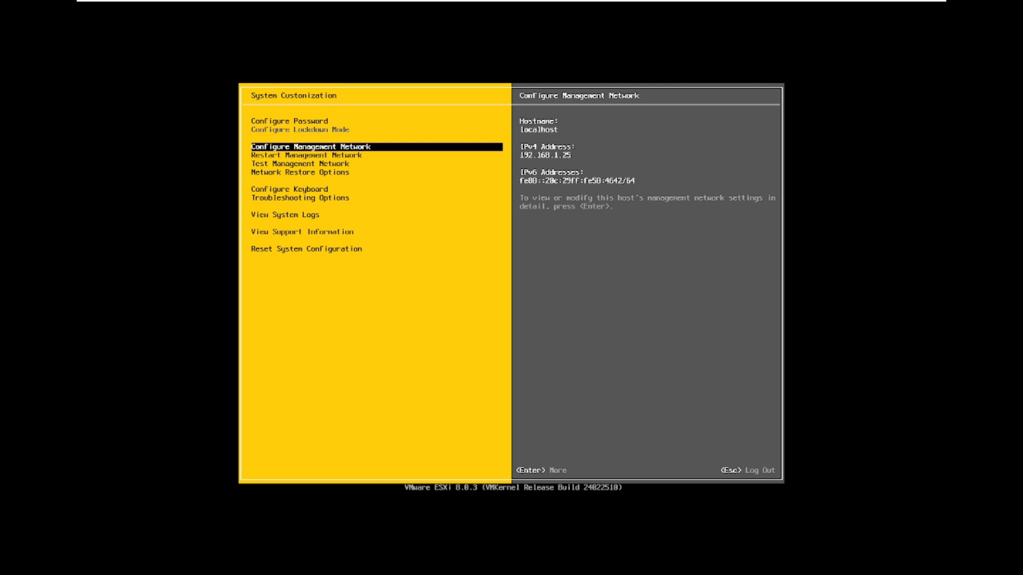
- Log out of the host's system customization and reload 192.168.1.25 in Firefox, accepting the certificate risk to reach the ESXi Host Client
{"action": "key", "text": "Escape"}
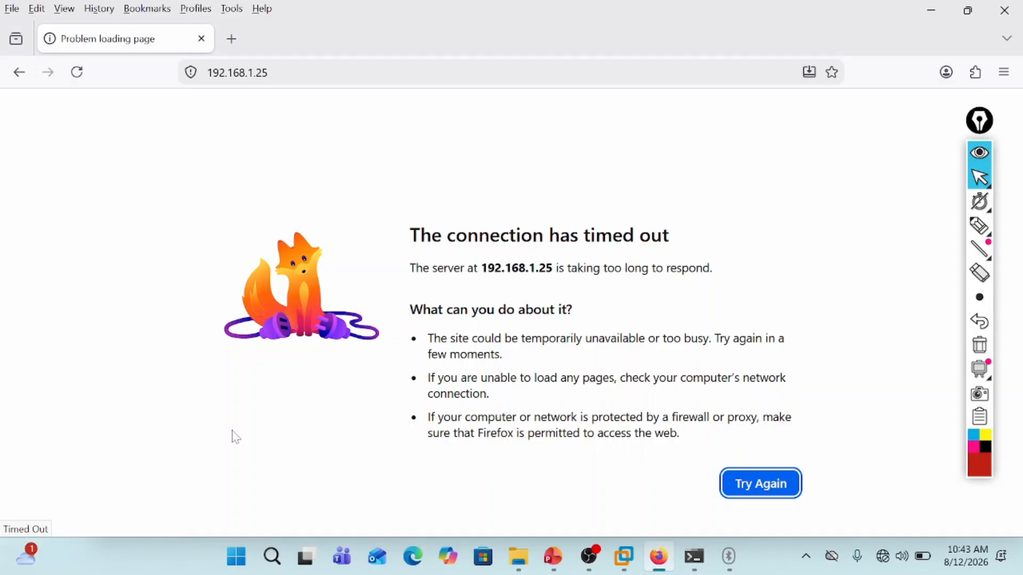
{"action": "left_click", "coordinate": [80, 78]}
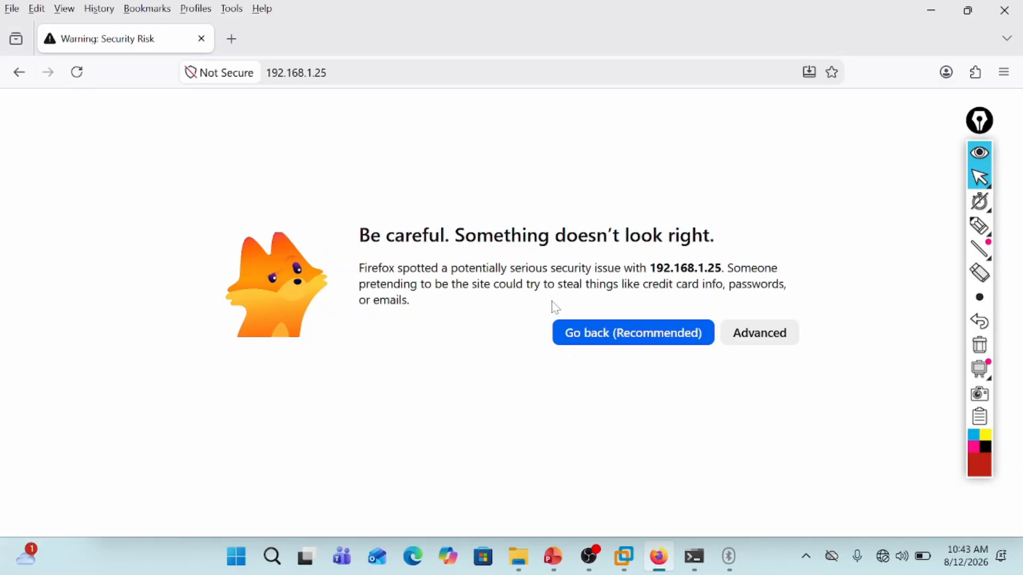
{"action": "left_click", "coordinate": [751, 335]}
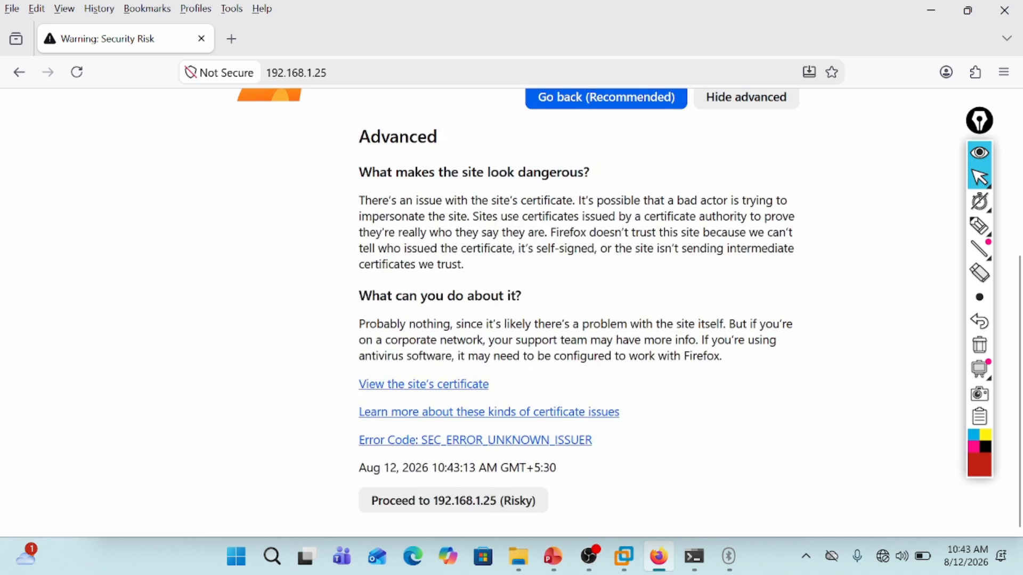
{"action": "left_click", "coordinate": [429, 500]}
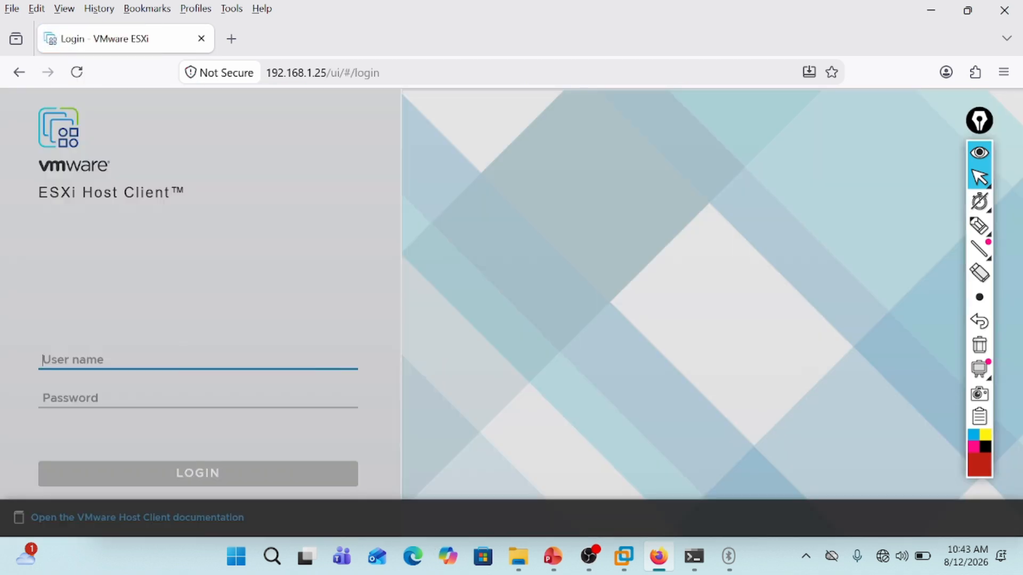
- Log in to the ESXi Host Client as root with the account password, without saving the credentials or joining the Customer Experience Improvement Program
{"action": "type", "text": "root"}
{"action": "key", "text": "Tab"}
{"action": "type", "text": "*****"}
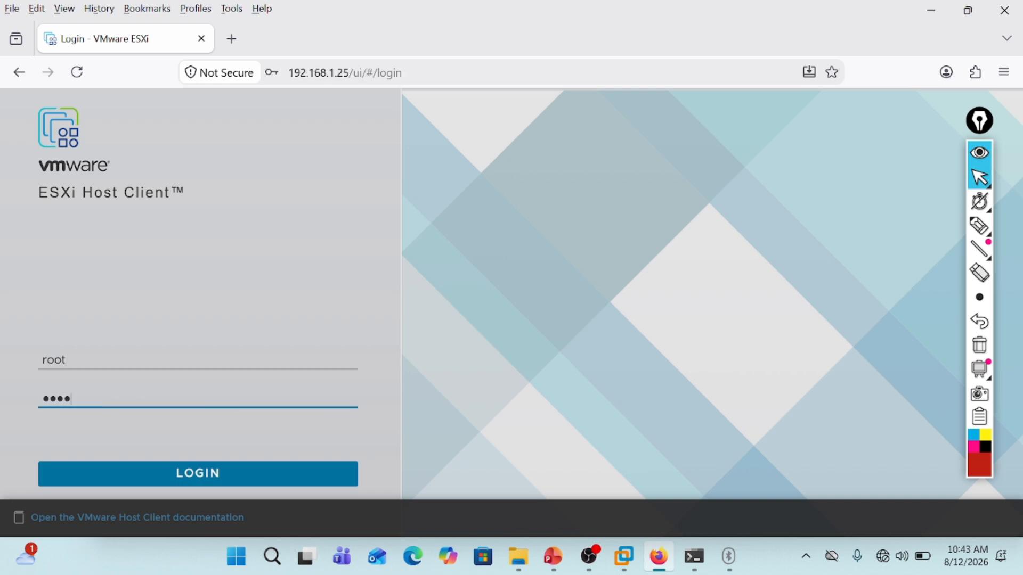
{"action": "type", "text": "*"}
{"action": "key", "text": "BackSpace"}
{"action": "key", "text": "BackSpace"}
{"action": "key", "text": "BackSpace"}
{"action": "key", "text": "BackSpace"}
{"action": "key", "text": "BackSpace"}
{"action": "key", "text": "BackSpace"}
{"action": "type", "text": "****"}
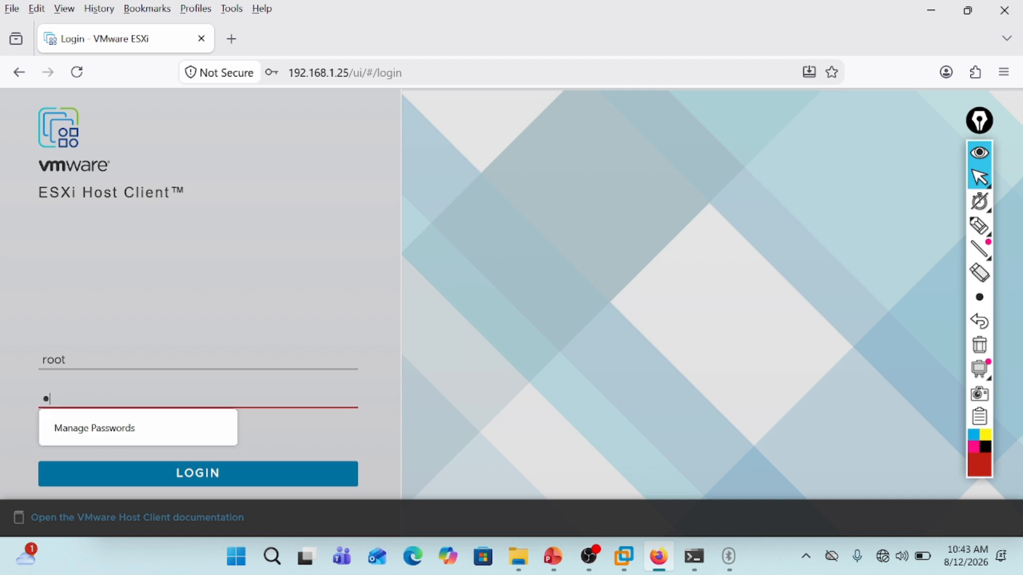
{"action": "type", "text": "*******"}
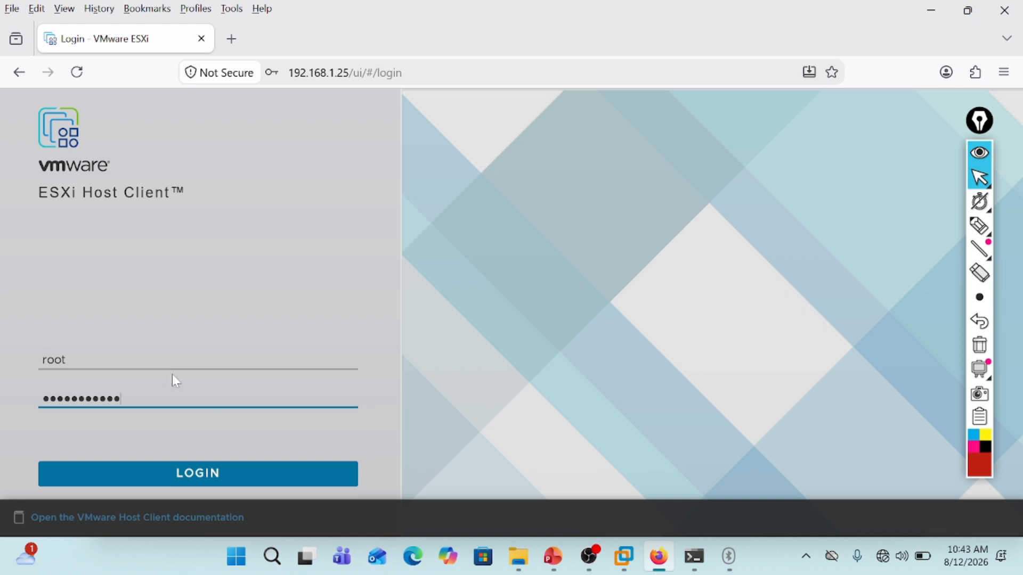
{"action": "left_click", "coordinate": [176, 480]}
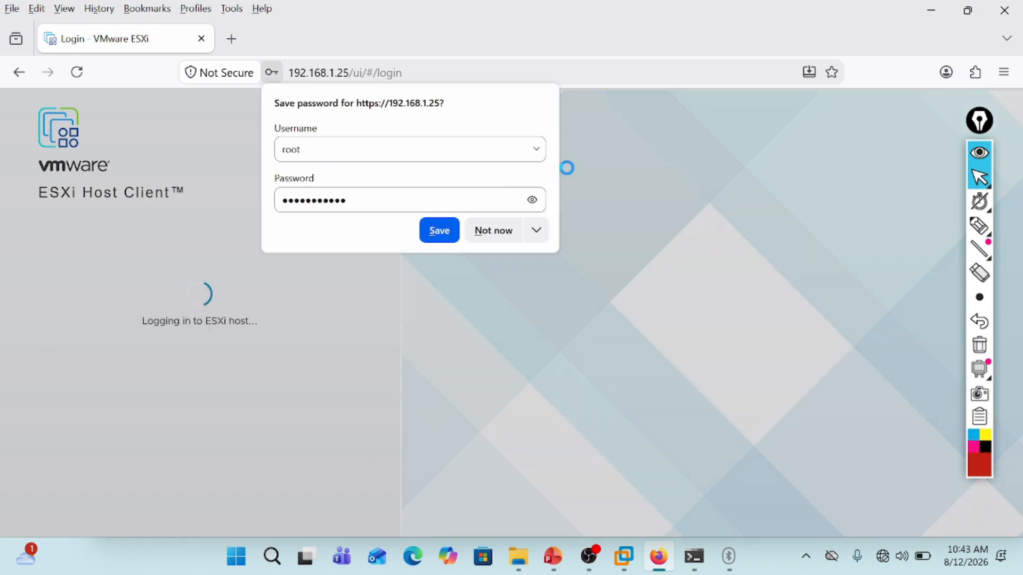
{"action": "left_click", "coordinate": [493, 230]}
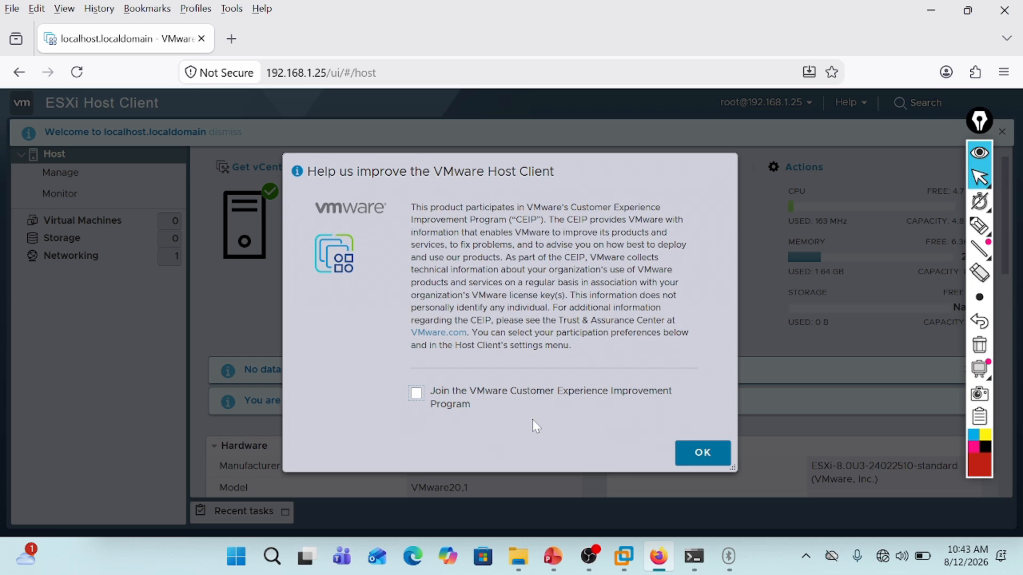
{"action": "left_click", "coordinate": [692, 447]}
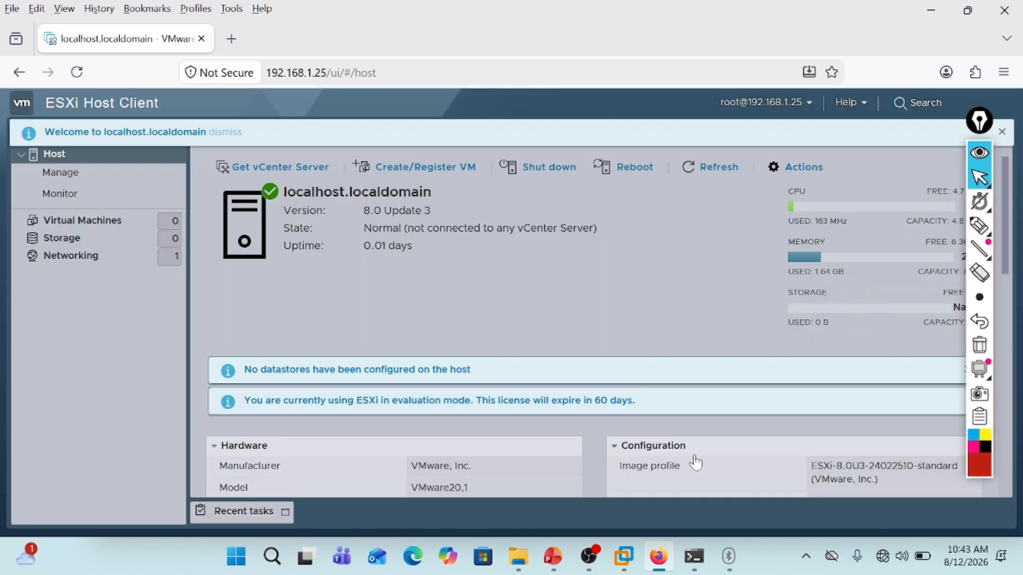